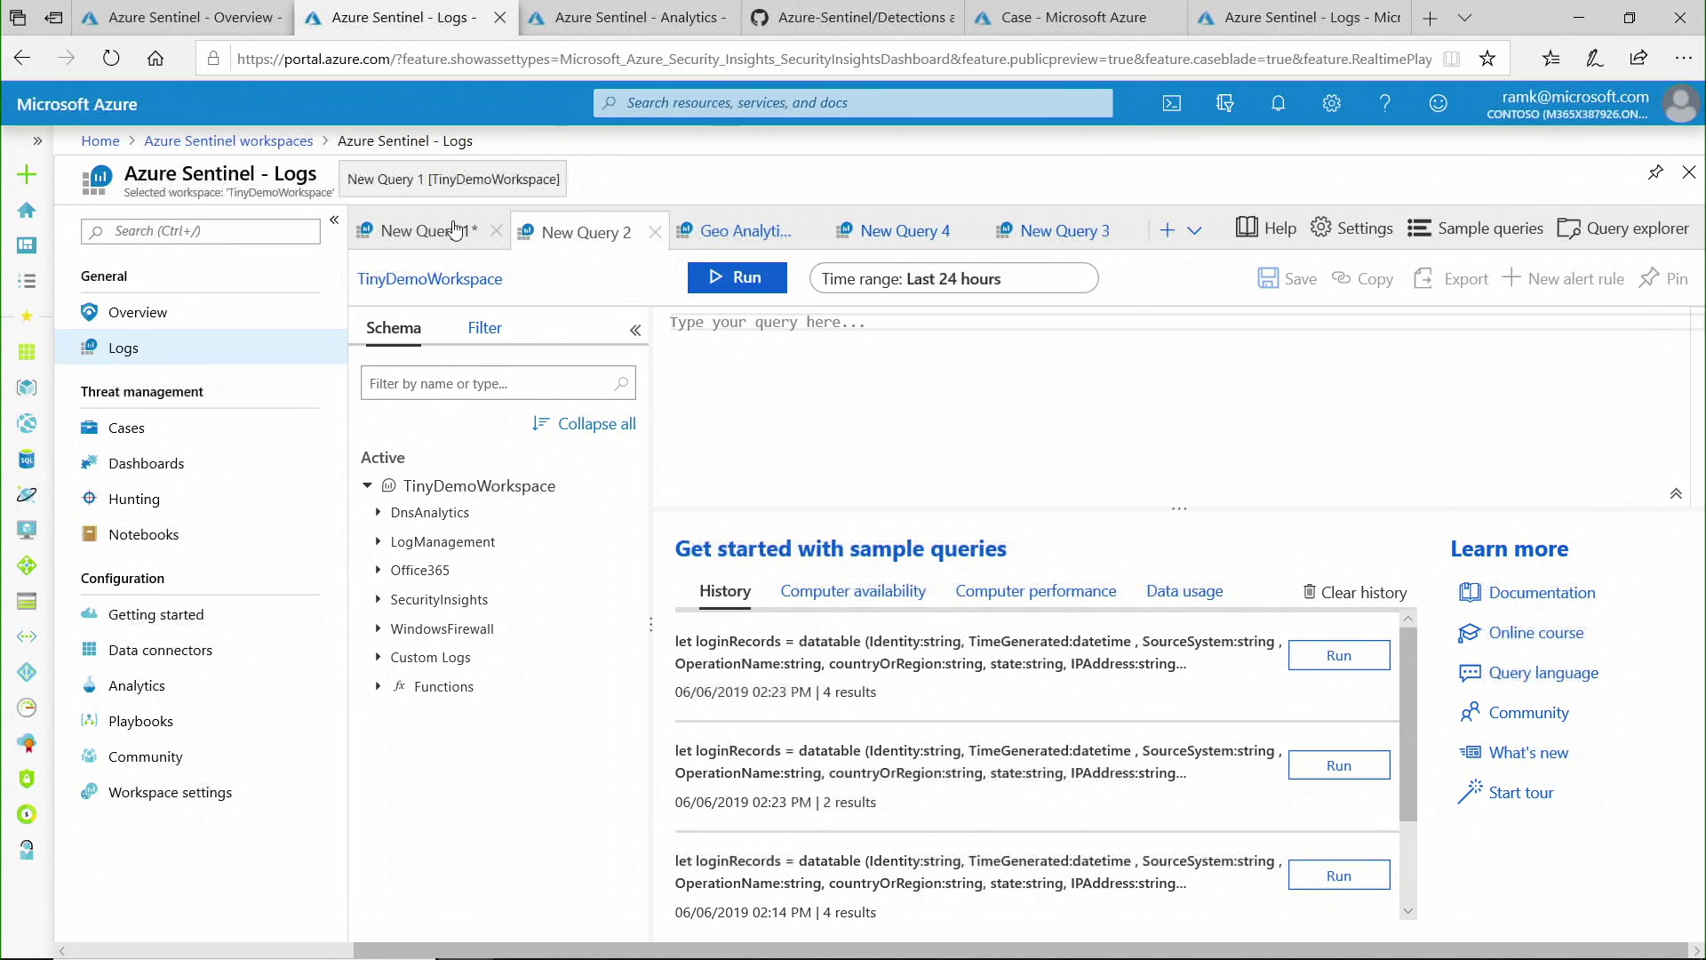
pyautogui.click(456, 231)
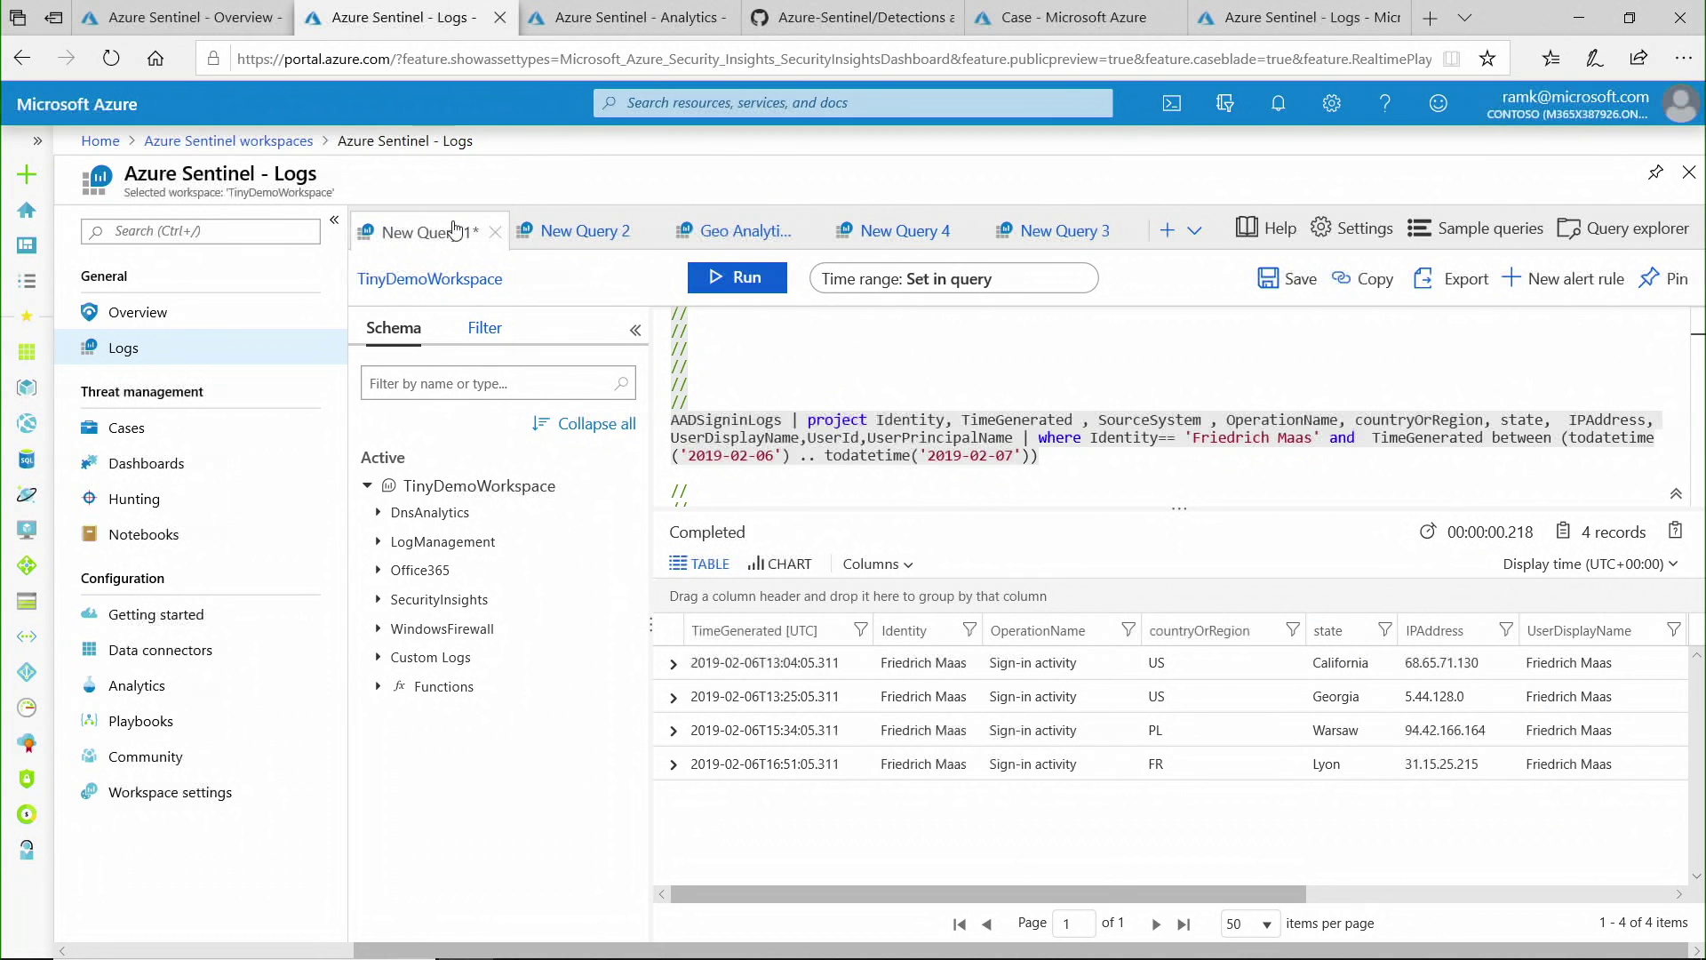